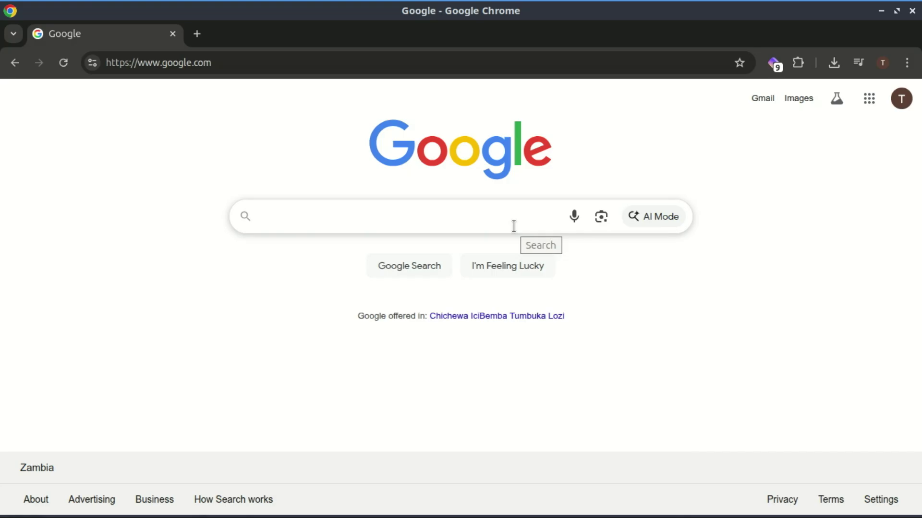
# Search Google for hiren's boot cd and download HBCD_PE_x64.iso from hirensbootcd.org's Download page
pyautogui.write('hiren')
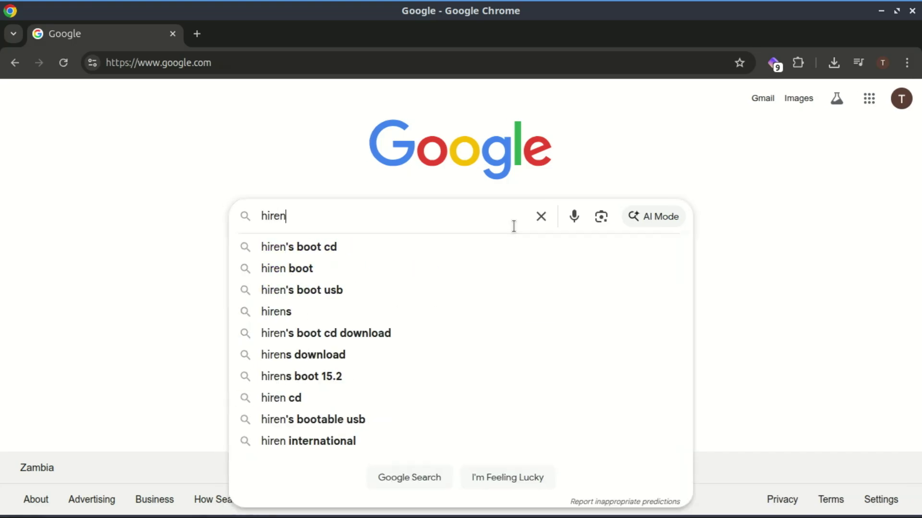
pyautogui.click(308, 243)
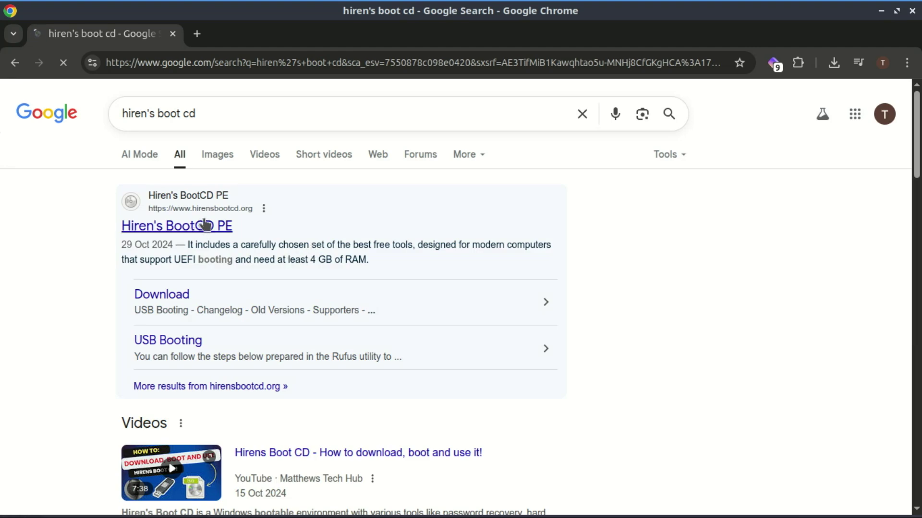
pyautogui.click(208, 235)
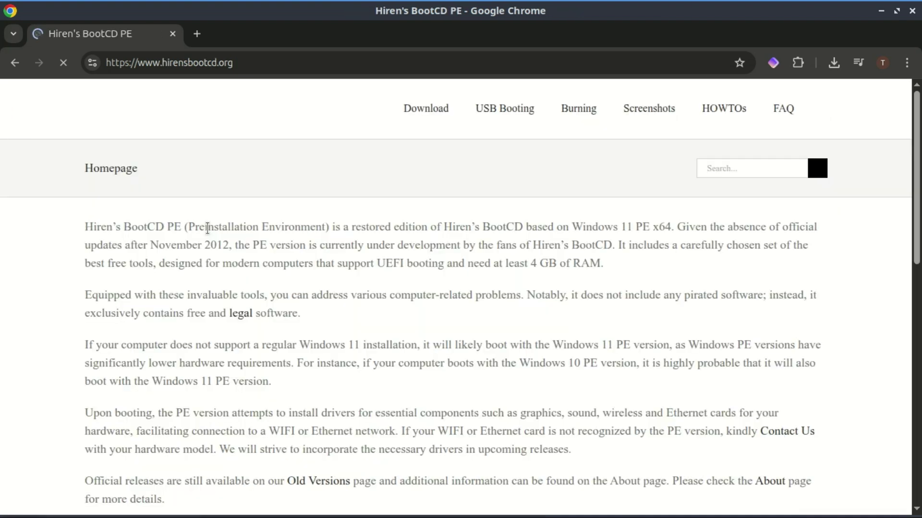
pyautogui.click(411, 110)
pyautogui.scroll(-15, 551, 351)
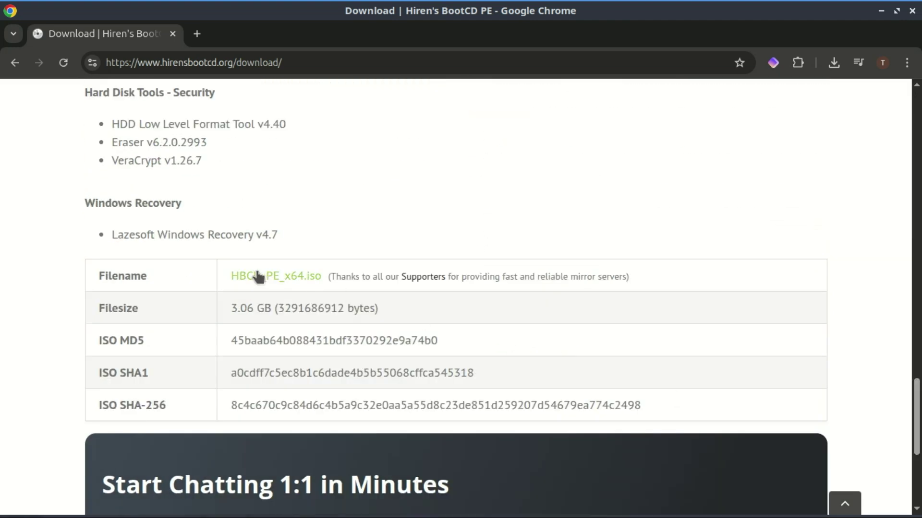
pyautogui.click(242, 276)
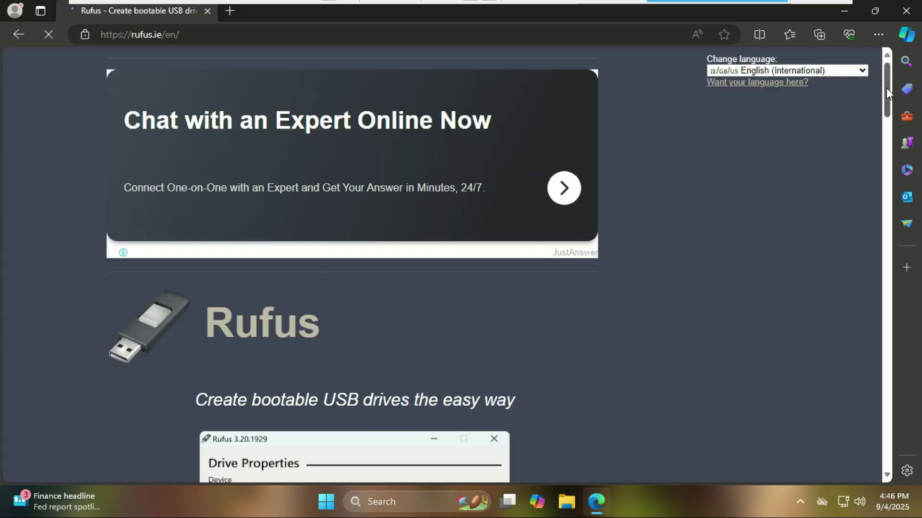
# Scroll rufus.ie to its Download section and download the standard rufus-4.9.exe
pyautogui.moveTo(886, 88); pyautogui.dragTo(892, 200)
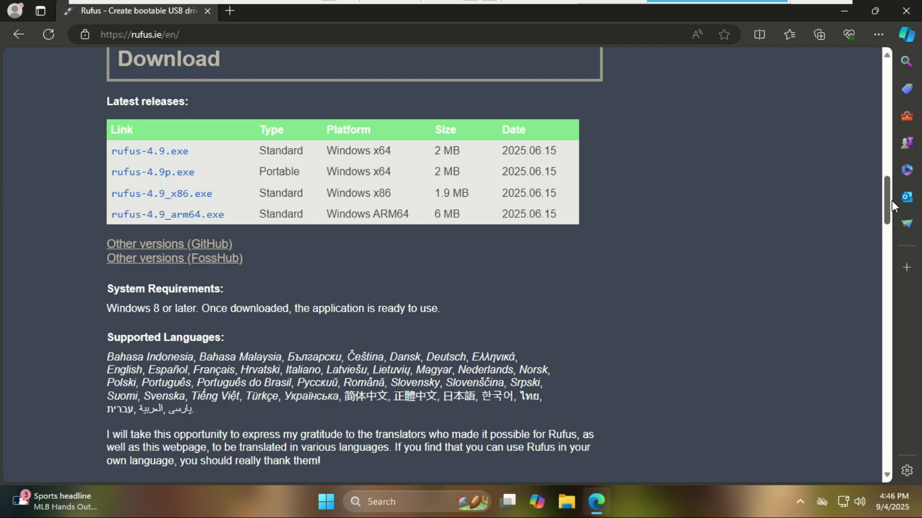
pyautogui.click(164, 151)
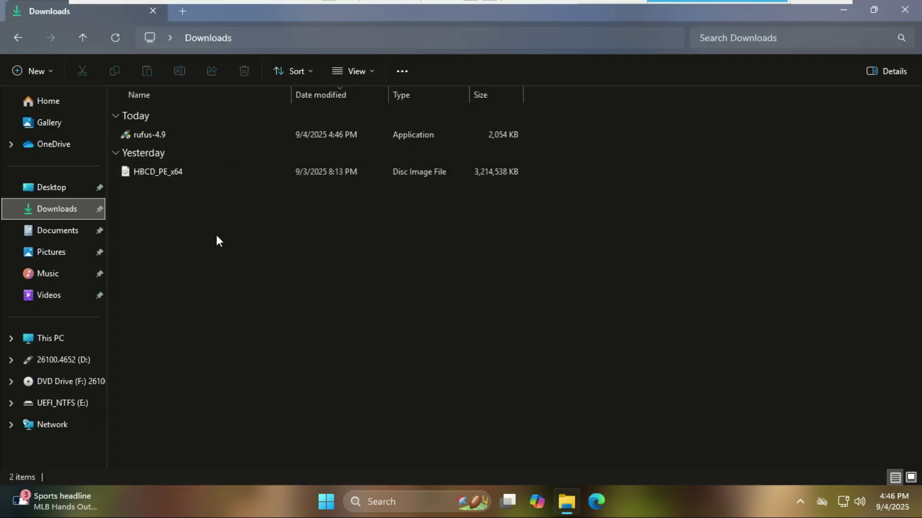
# Launch Rufus, load HBCD_PE_x64.iso for the 8 GB USB drive, and start writing past the bootloader warning
pyautogui.doubleClick(160, 134)
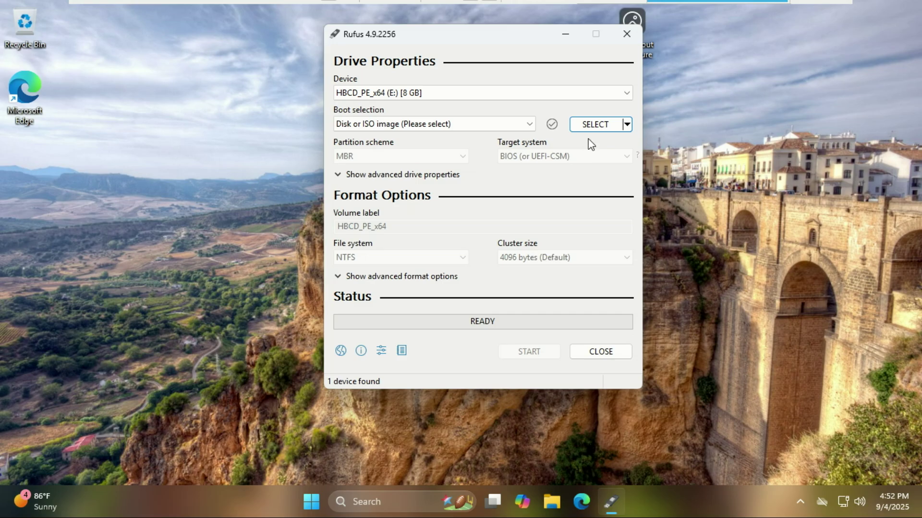
pyautogui.click(628, 92)
pyautogui.click(630, 93)
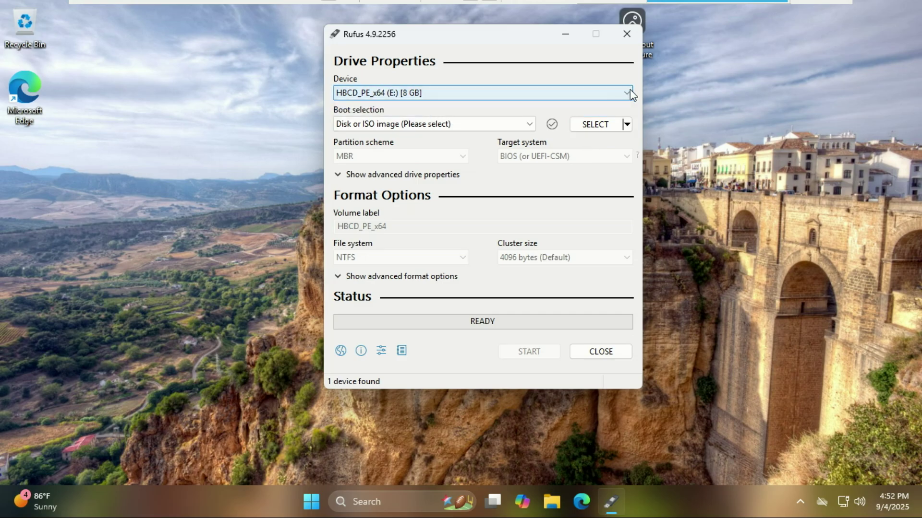
pyautogui.click(597, 124)
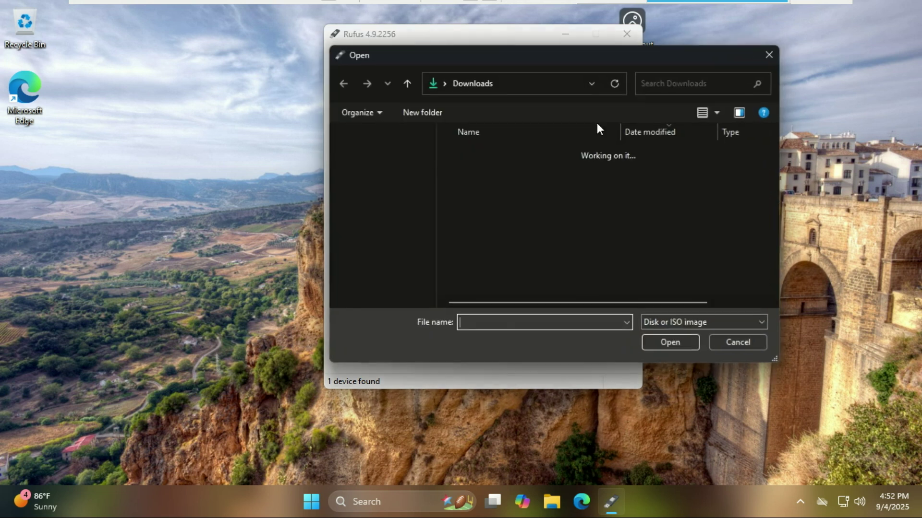
pyautogui.click(500, 171)
pyautogui.doubleClick(499, 171)
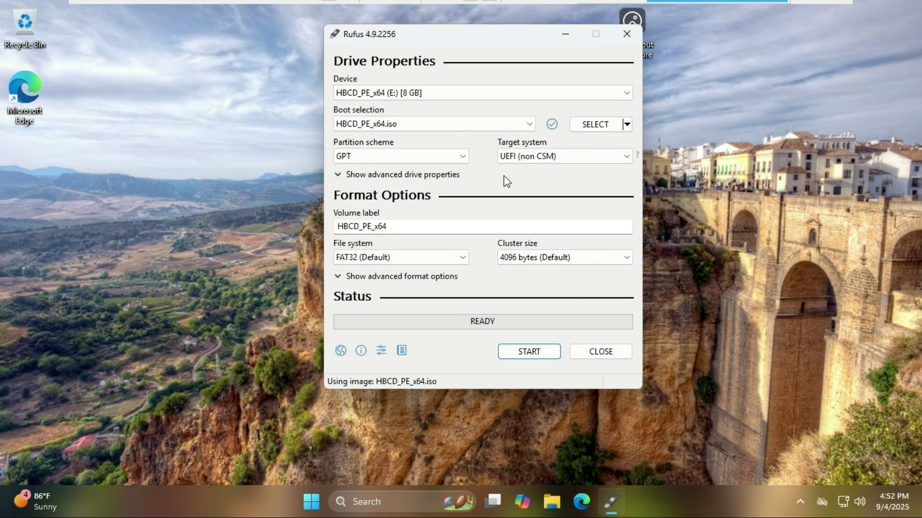
pyautogui.click(535, 352)
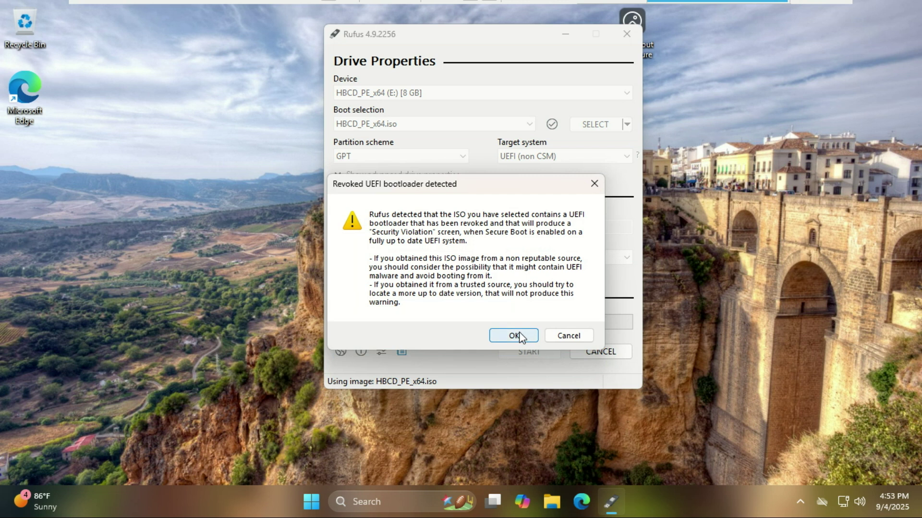
pyautogui.click(522, 337)
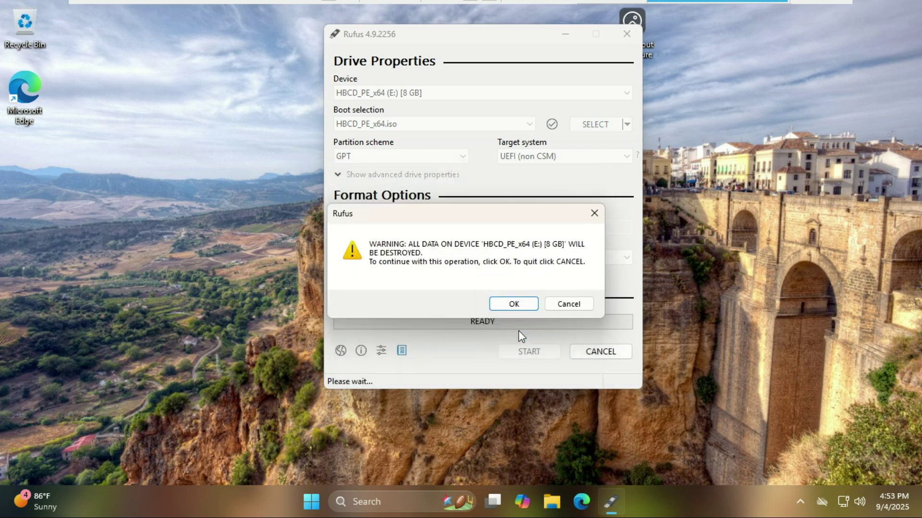
# Confirm wiping all data on the USB drive so Rufus copies the ISO files
pyautogui.click(514, 299)
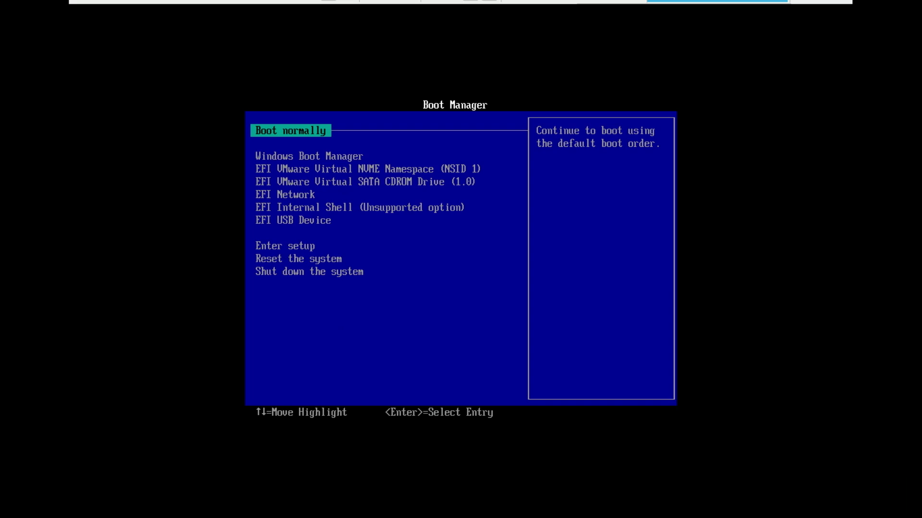
# Boot the computer from the EFI USB Device entry in the UEFI Boot Manager
pyautogui.press('Down')
pyautogui.press('Down')
pyautogui.press('Down')
pyautogui.press('Down')
pyautogui.press('Down')
pyautogui.press('Down')
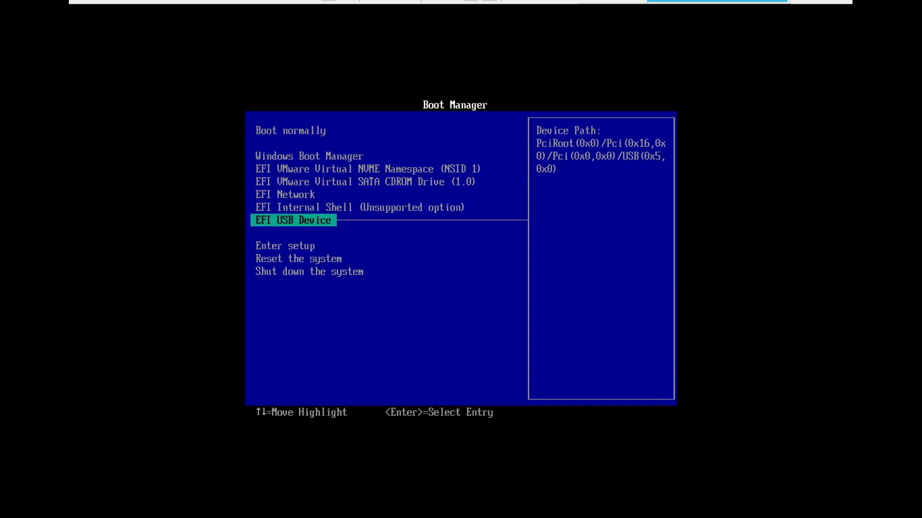
pyautogui.press('Return')
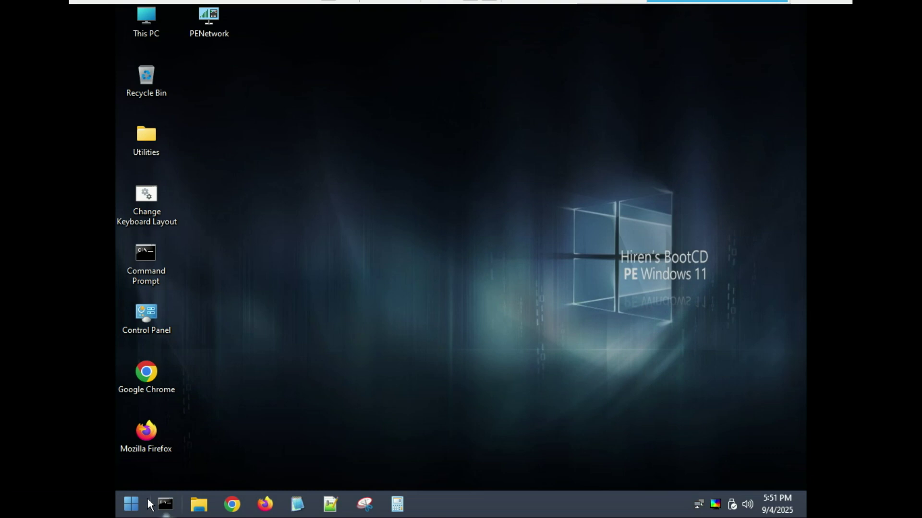
# Search the Start menu for 'la' and launch Lazesoft Windows Recovery
pyautogui.click(132, 504)
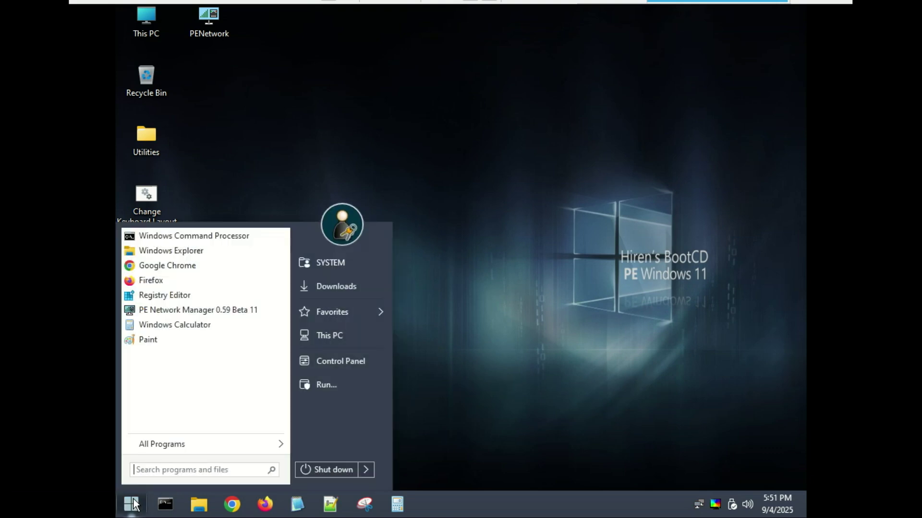
pyautogui.write('lazy')
pyautogui.write('la')
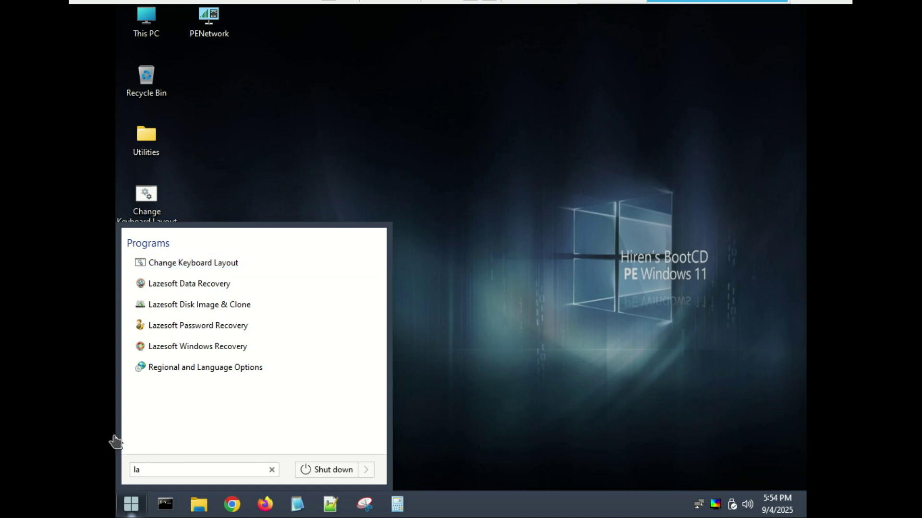
pyautogui.click(218, 349)
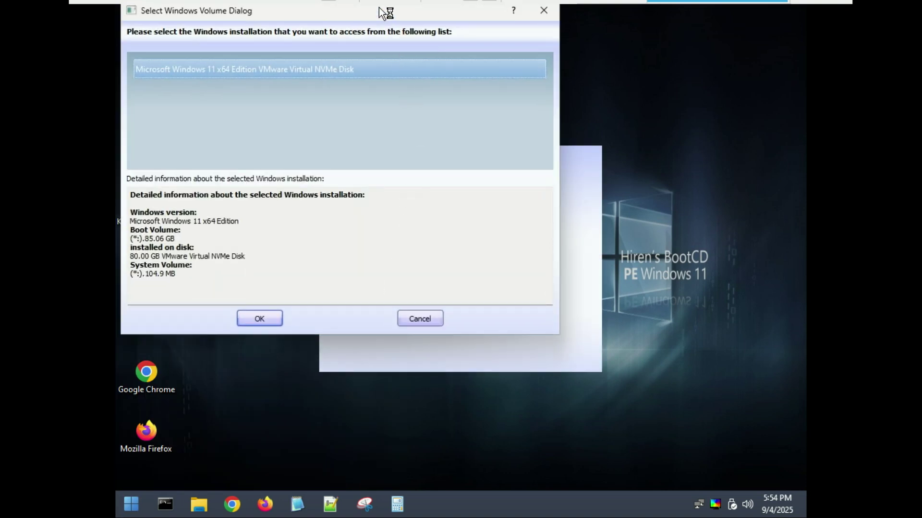
# Select the Windows 11 x64 installation and run Lazesoft's One Click Fix crash repair
pyautogui.moveTo(380, 8); pyautogui.dragTo(503, 106)
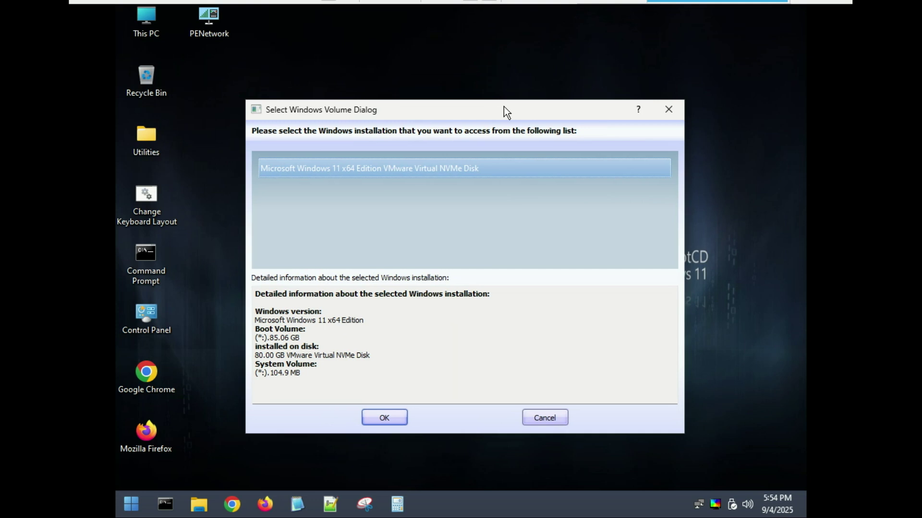
pyautogui.click(398, 413)
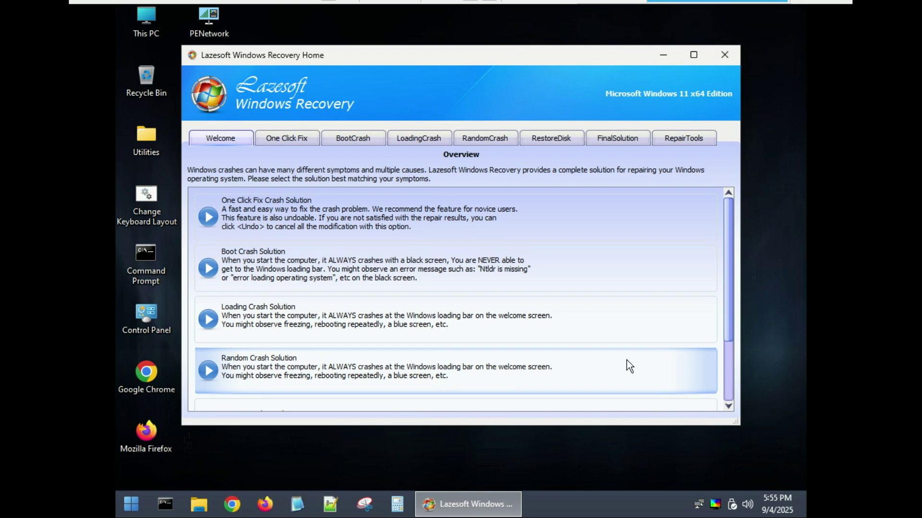
pyautogui.click(264, 205)
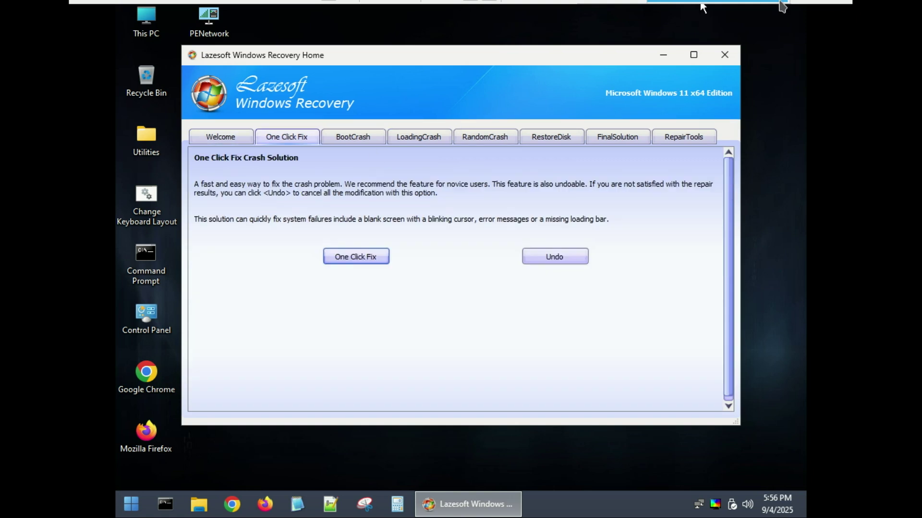
pyautogui.click(360, 257)
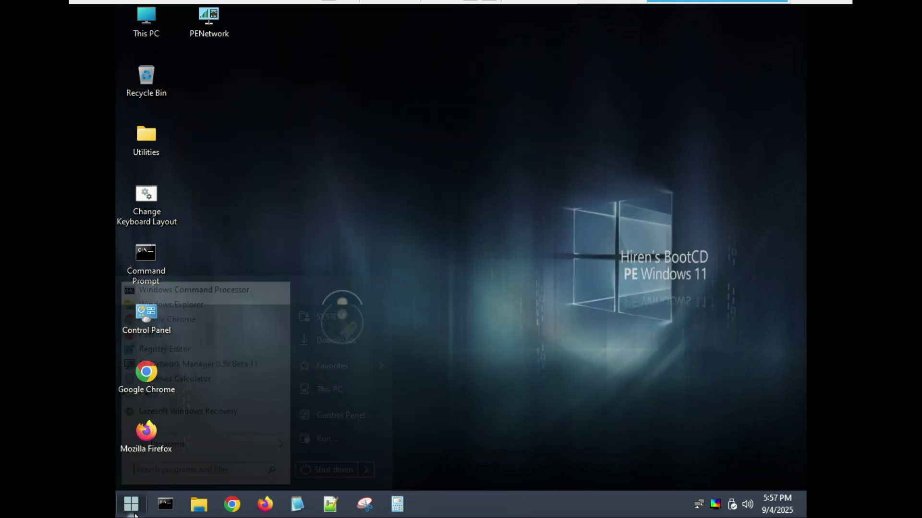
# Search the Start menu for 'boot' and launch BOOTICE v1.3.3 x64
pyautogui.click(131, 504)
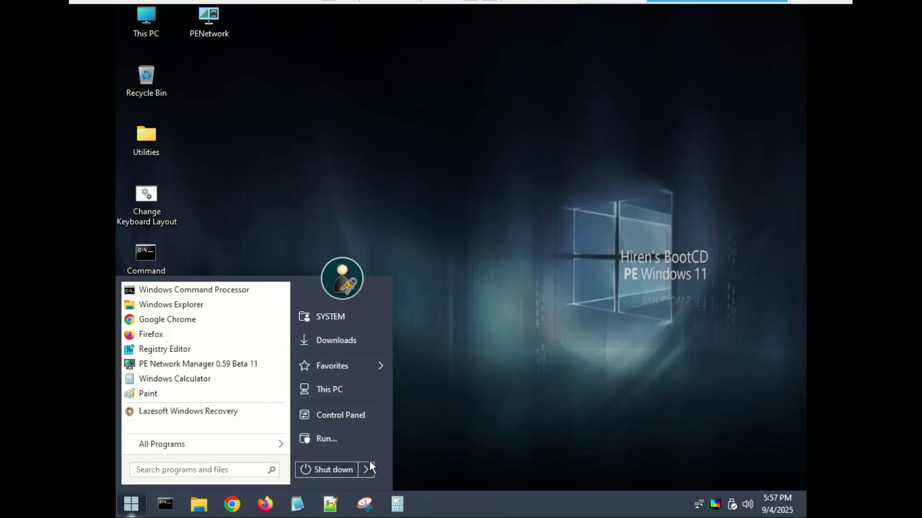
pyautogui.moveTo(370, 466)
pyautogui.write('boot')
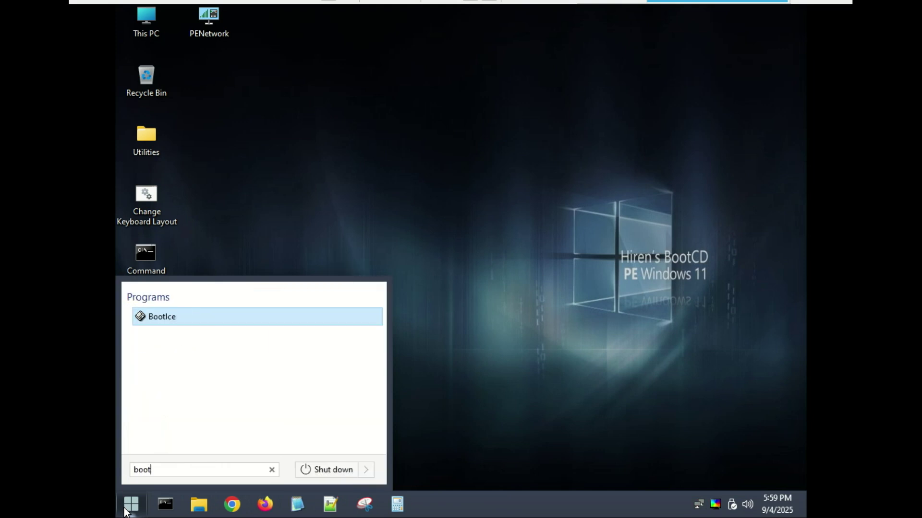
pyautogui.click(183, 320)
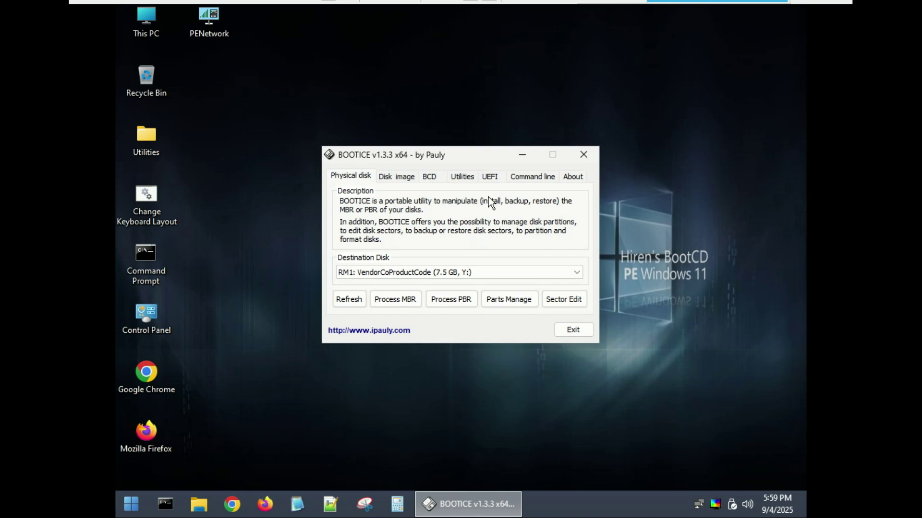
# Target the 80 GB VMware NVMe disk HD0 and write a Windows NT 6.x MBR to it
pyautogui.click(542, 267)
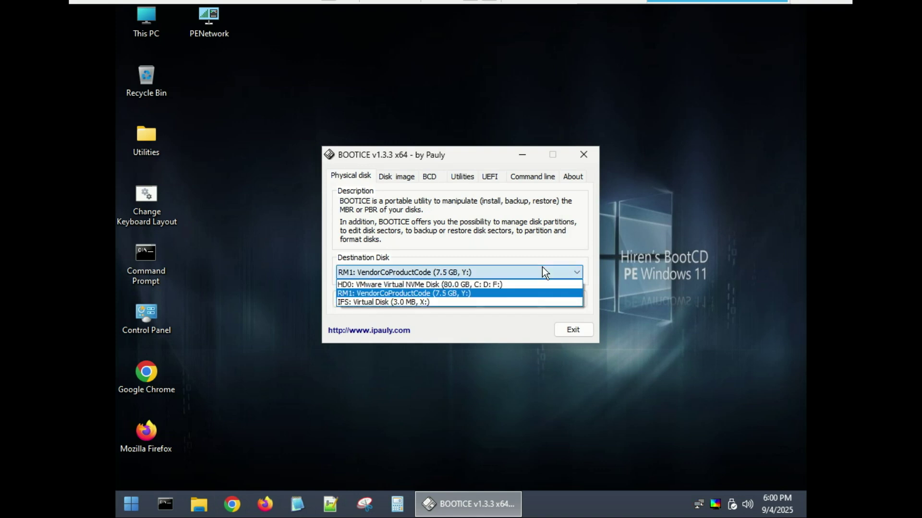
pyautogui.click(494, 285)
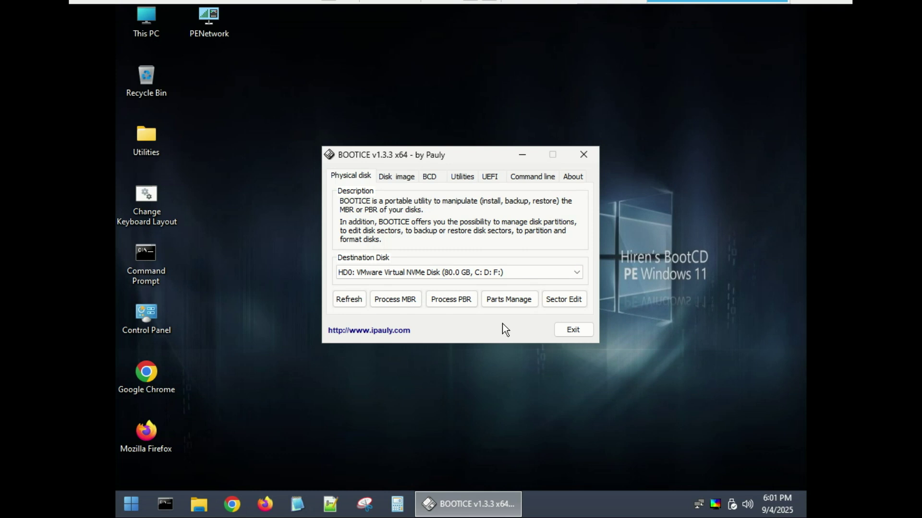
pyautogui.click(392, 301)
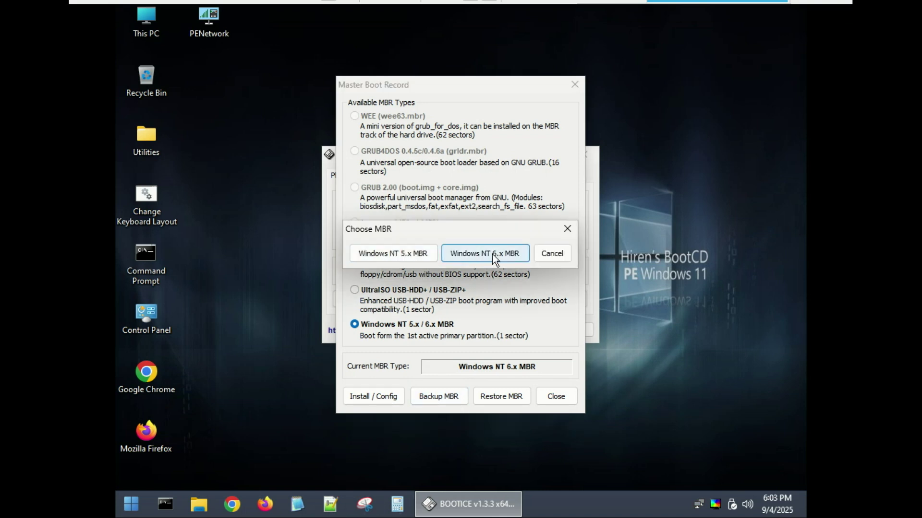
pyautogui.click(494, 254)
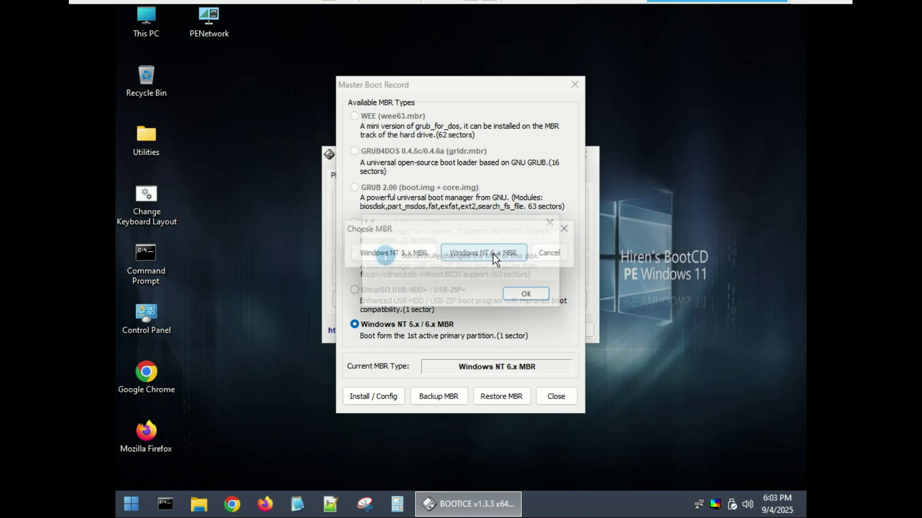
pyautogui.click(526, 296)
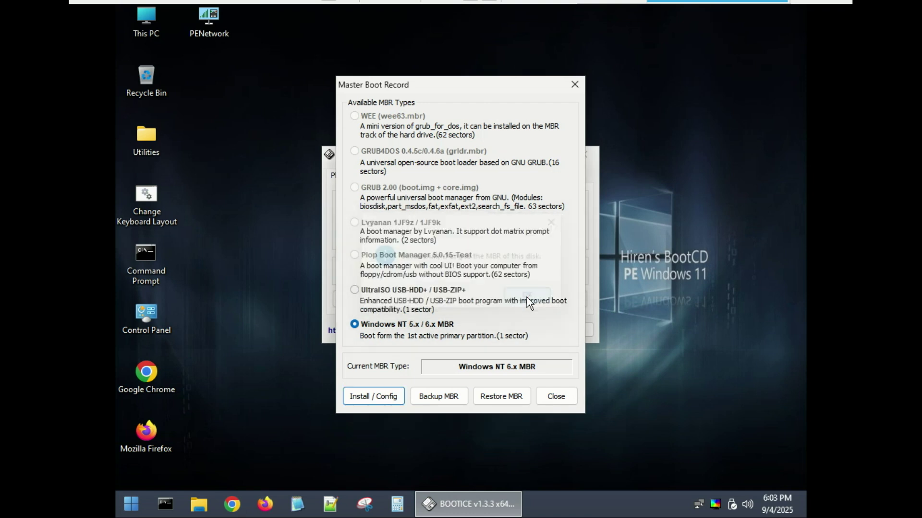
pyautogui.click(552, 396)
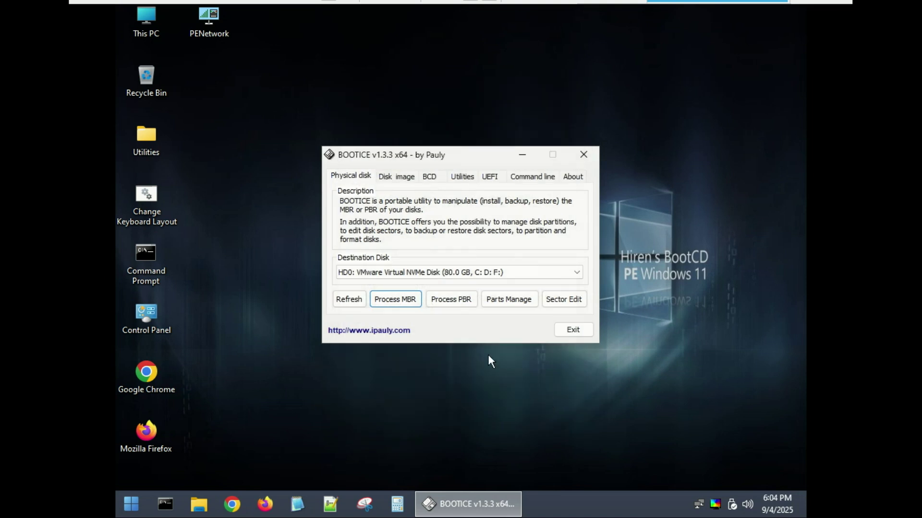
# Write a BOOTMGR boot record to the 100 MB FAT32 ESP, keeping BOOTMGR as boot file name
pyautogui.click(447, 302)
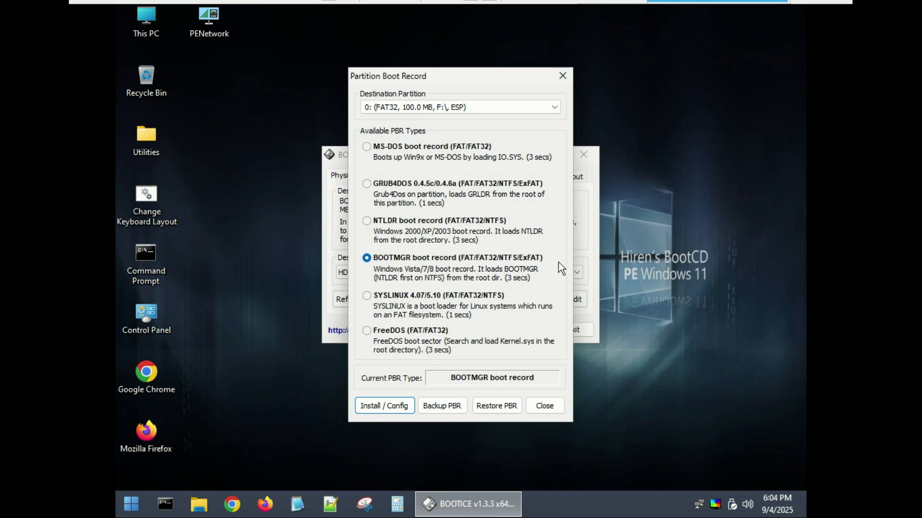
pyautogui.click(393, 405)
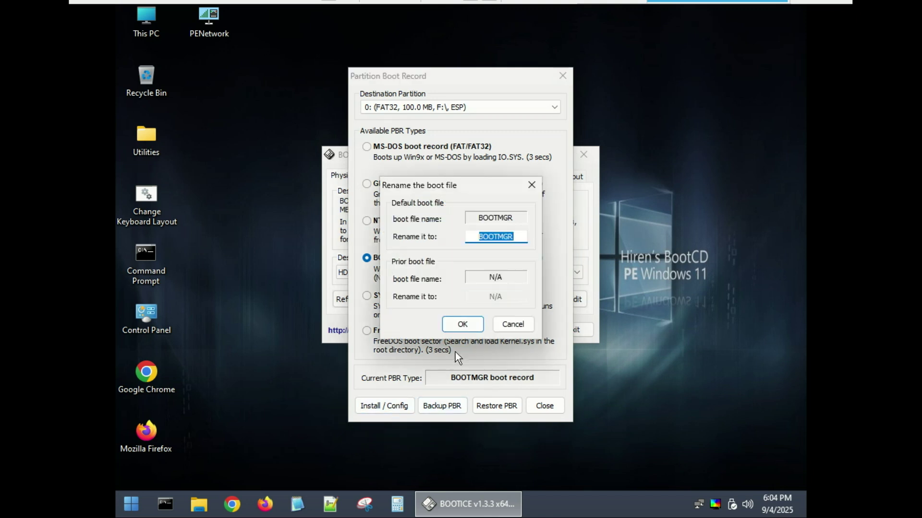
pyautogui.click(469, 324)
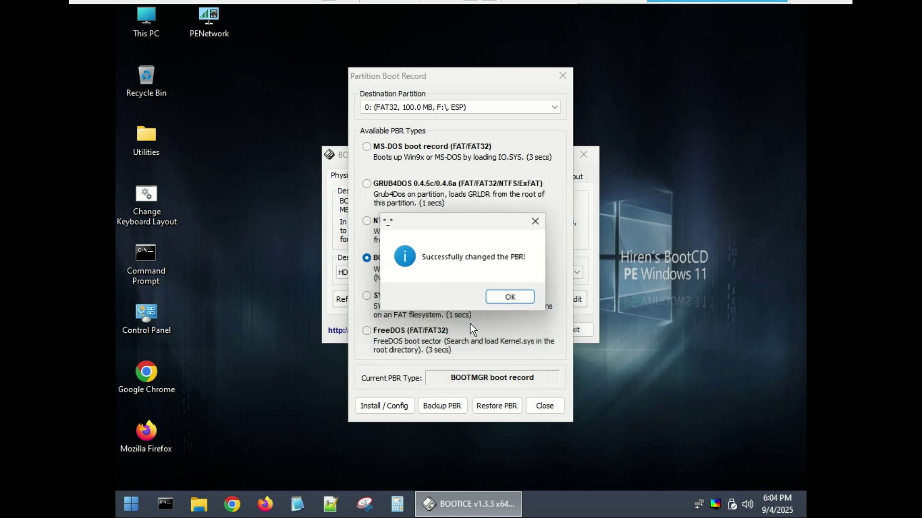
pyautogui.click(510, 297)
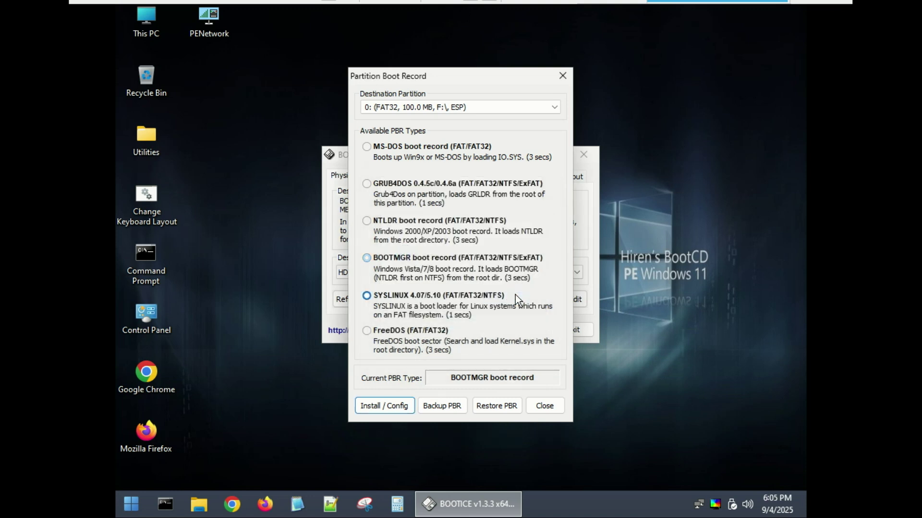
pyautogui.click(515, 295)
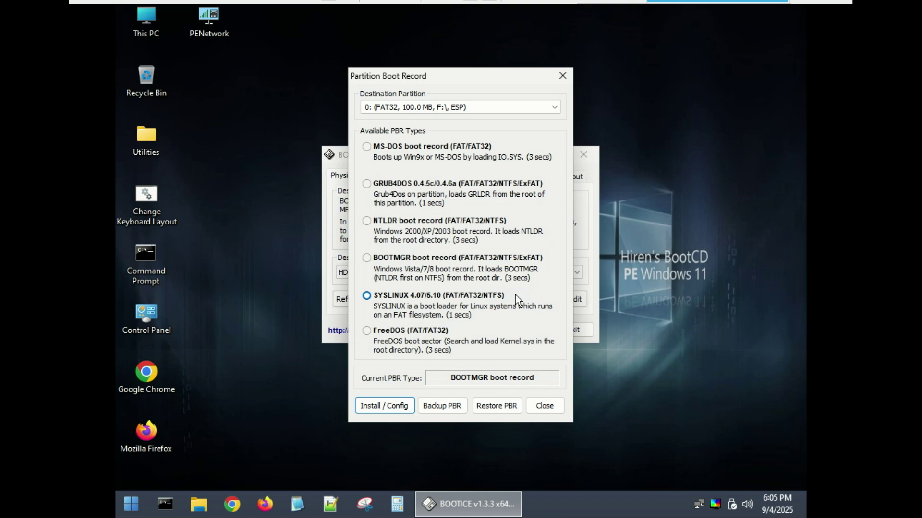
pyautogui.click(366, 258)
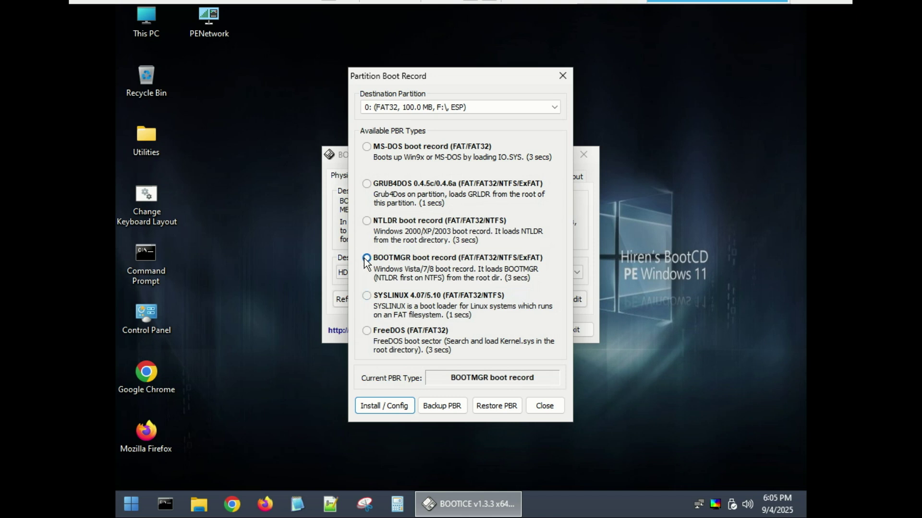
# Launch EasyBCD from the Start search, then close BOOTICE's PBR dialog and exit BOOTICE
pyautogui.click(130, 511)
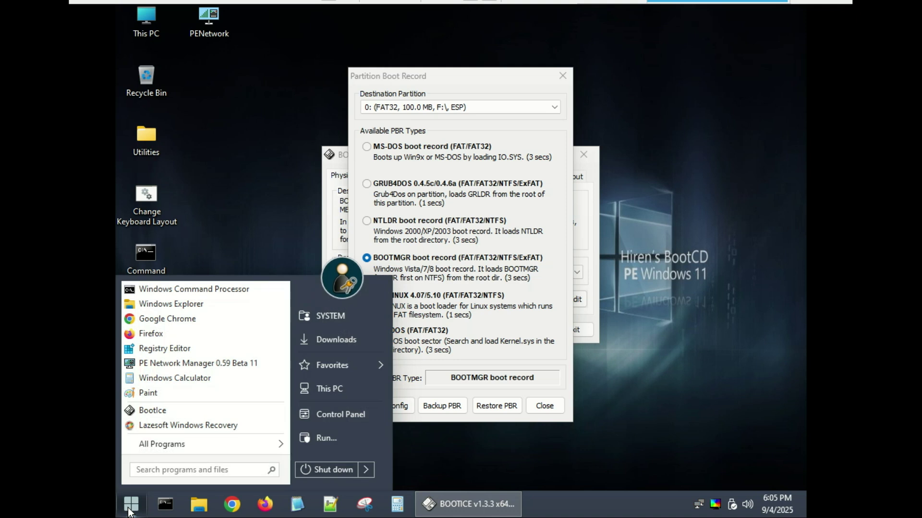
pyautogui.write('eas')
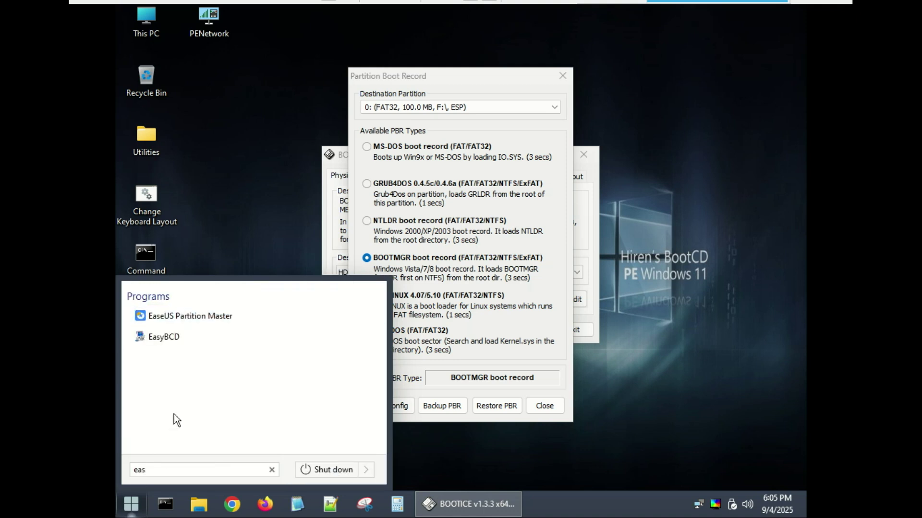
pyautogui.click(176, 340)
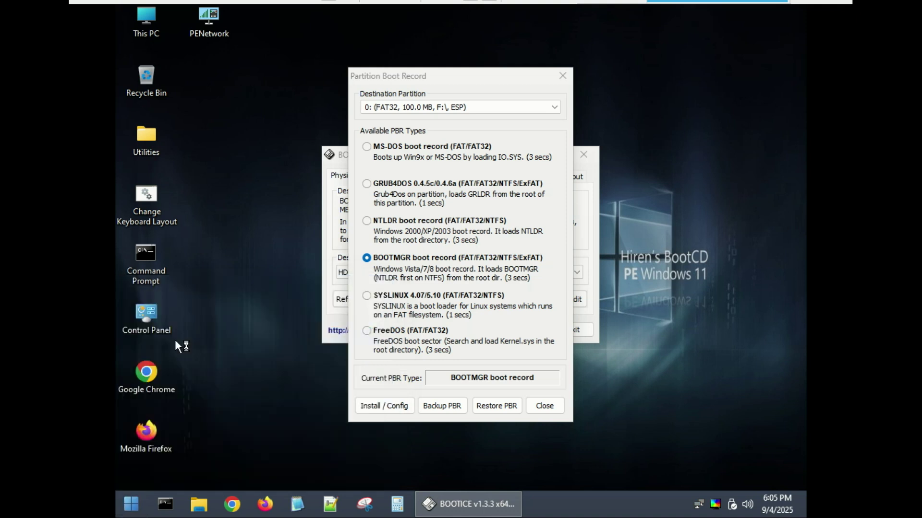
pyautogui.click(560, 406)
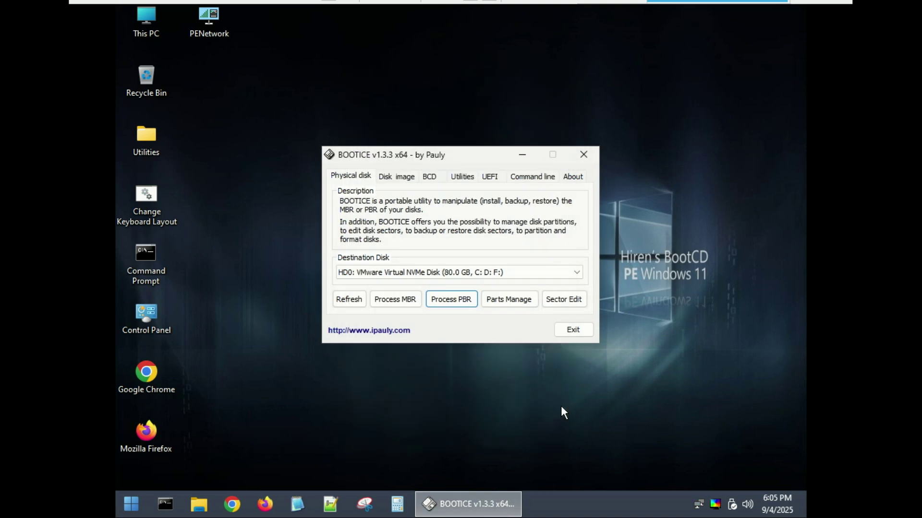
pyautogui.click(574, 330)
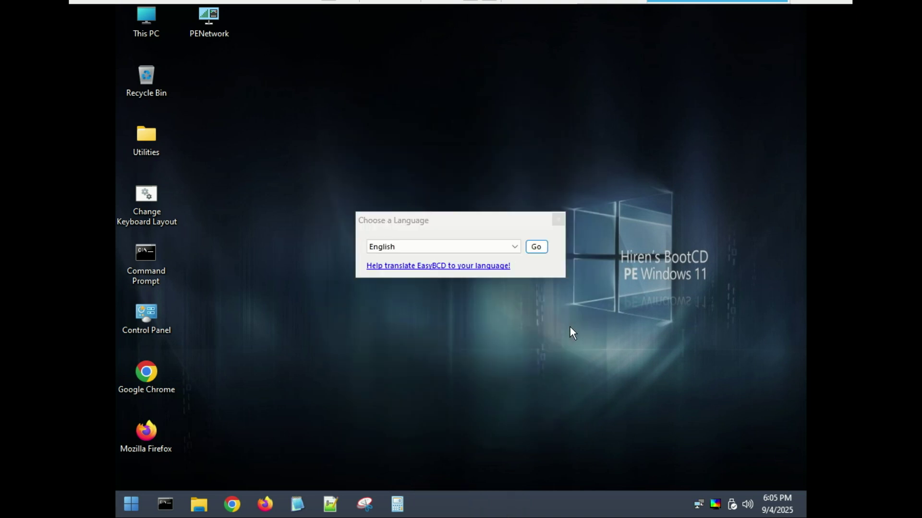
# Start EasyBCD in English, accepting the non-commercial licence notice and the EFI bootloader warning
pyautogui.click(535, 247)
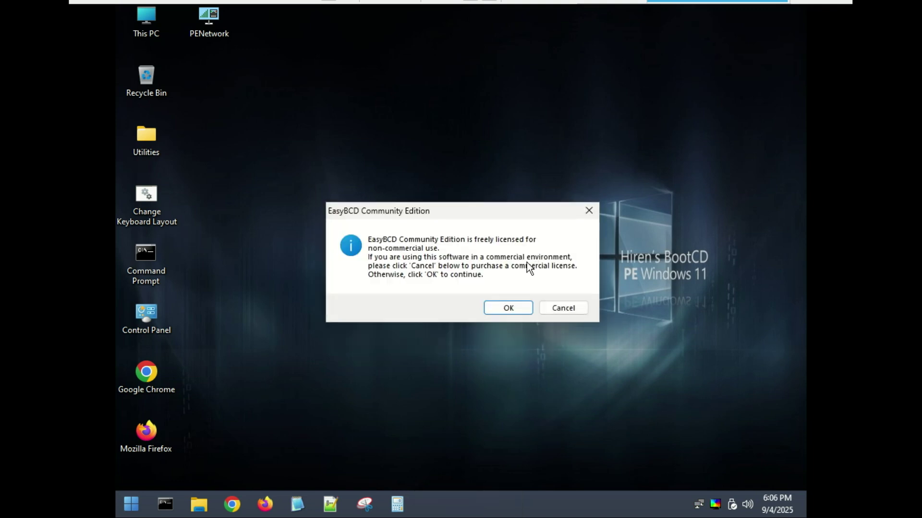
pyautogui.click(500, 310)
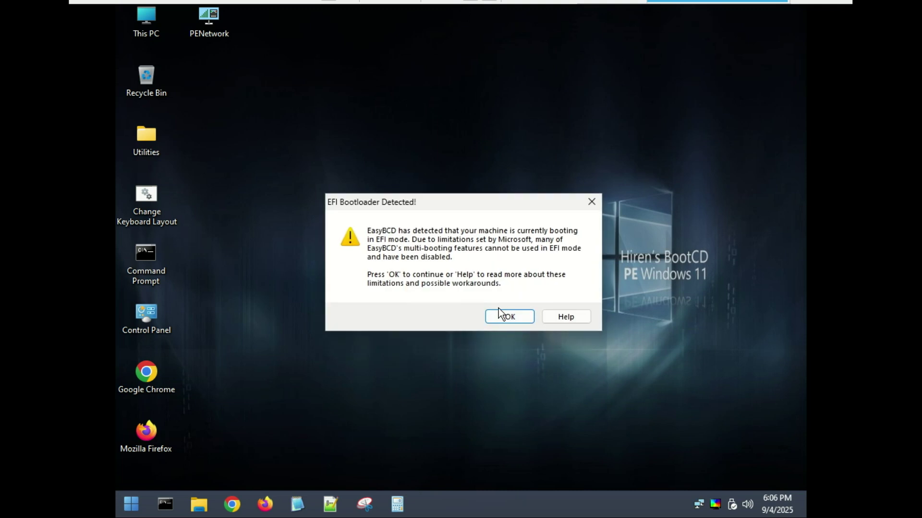
pyautogui.click(506, 320)
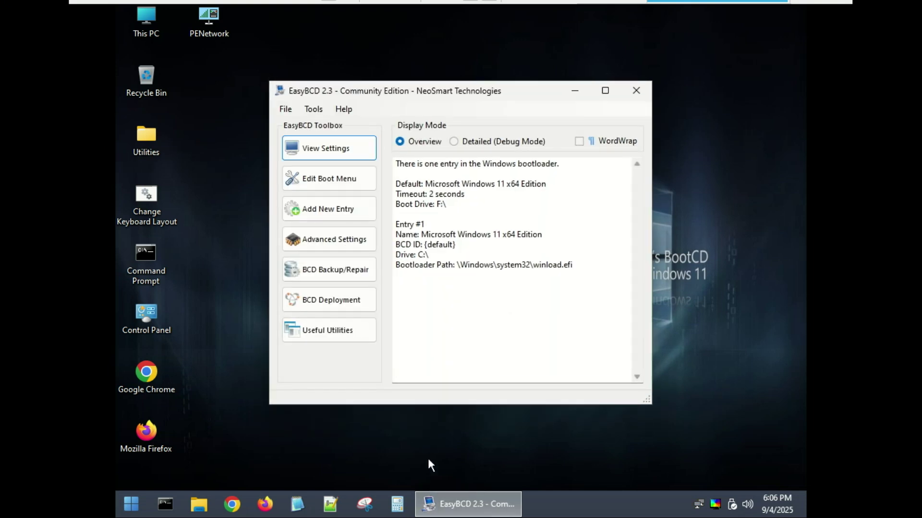
# Look through EasyBCD's BCD Backup/Repair options, then settle on the Add New Entry page
pyautogui.click(347, 272)
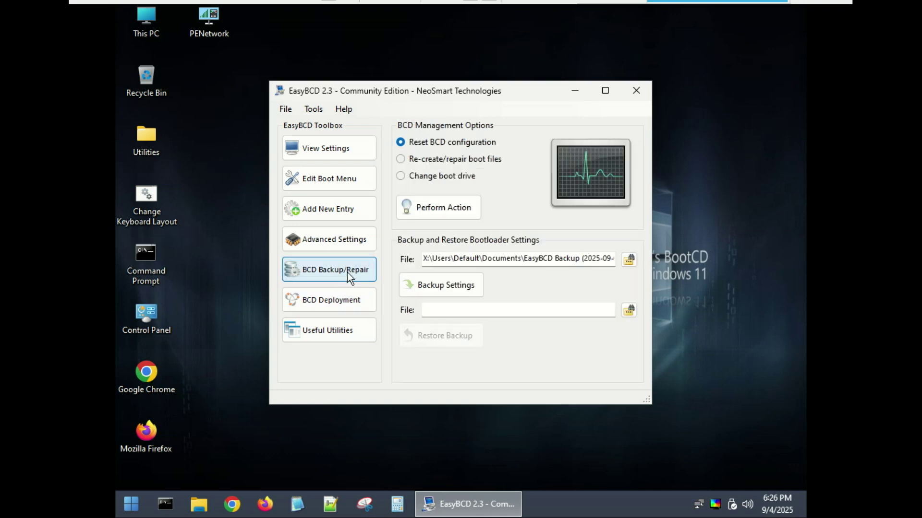
pyautogui.click(402, 159)
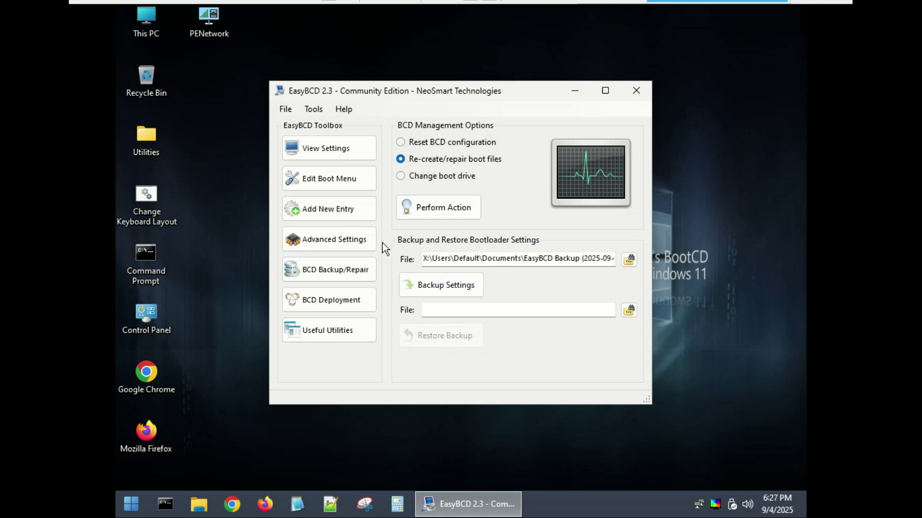
pyautogui.click(335, 217)
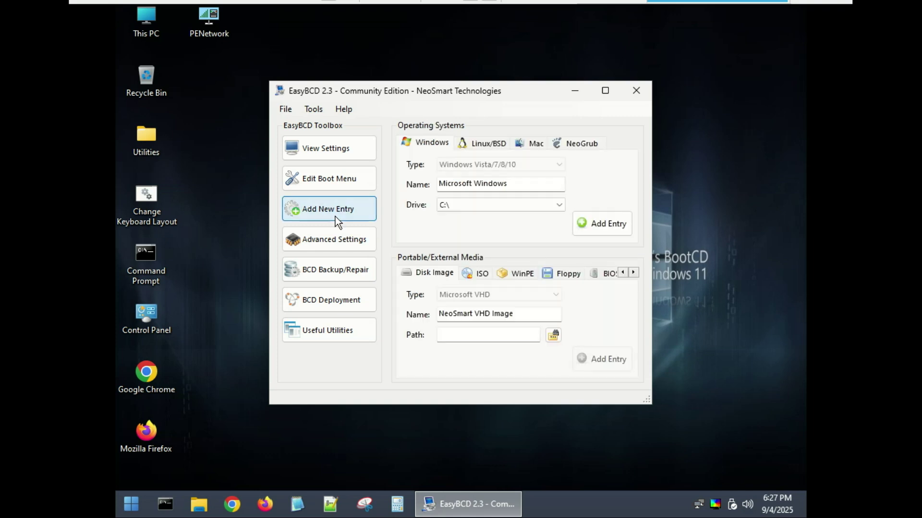
pyautogui.click(339, 270)
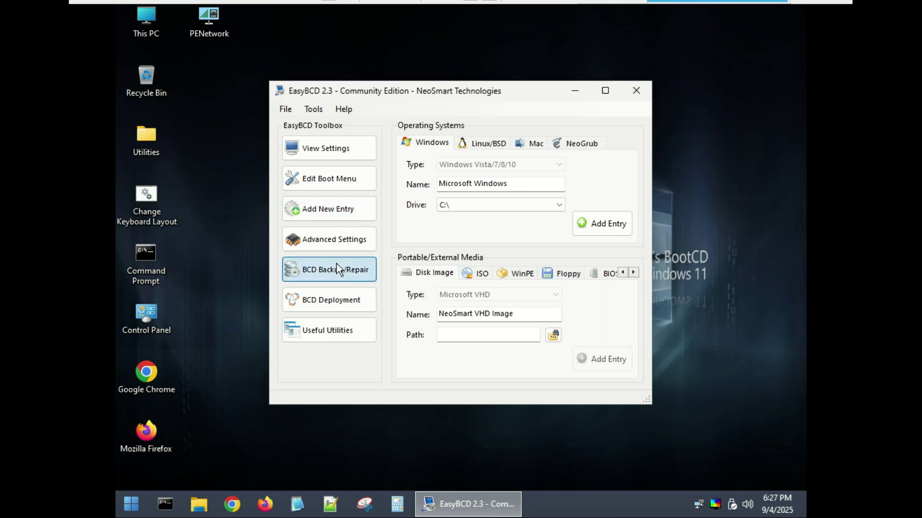
pyautogui.click(332, 212)
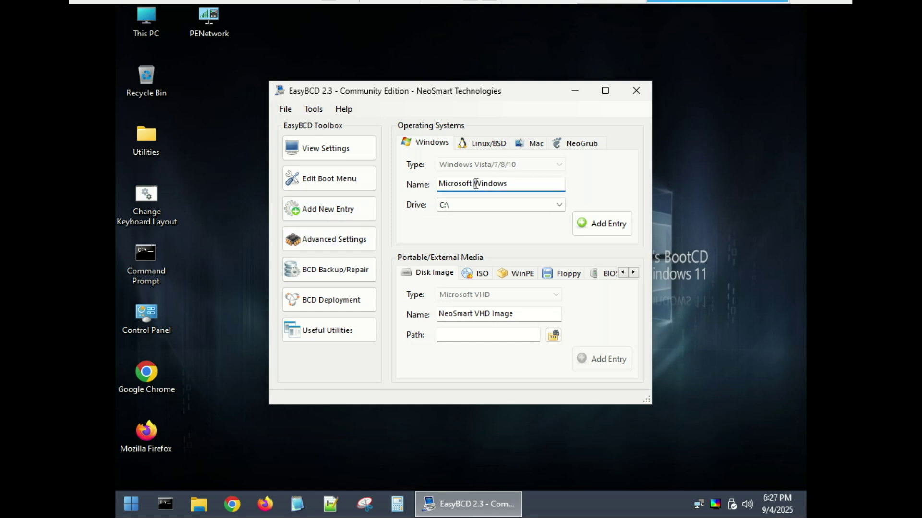
# Rename the new entry to 'Windows', keep drive C:\, and add it to the boot menu
pyautogui.moveTo(473, 184); pyautogui.dragTo(438, 187)
pyautogui.press('BackSpace')
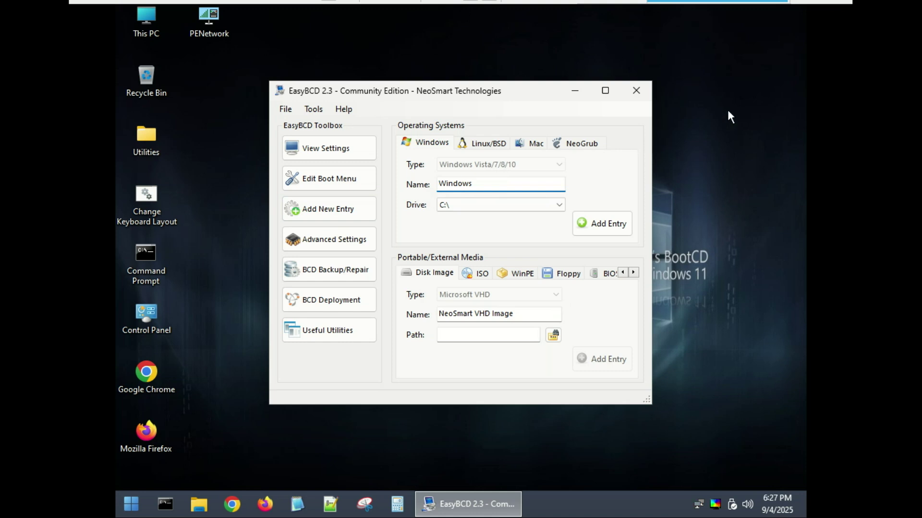
pyautogui.click(560, 204)
pyautogui.click(559, 204)
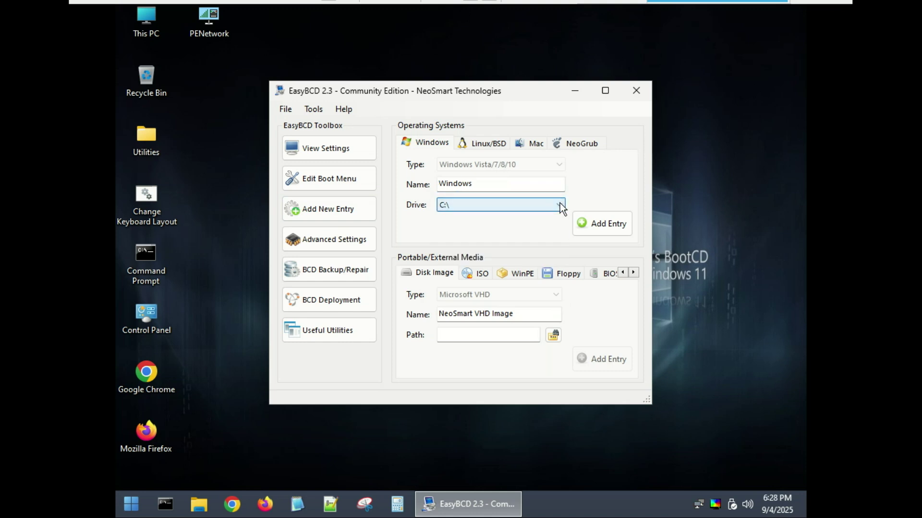
pyautogui.click(607, 229)
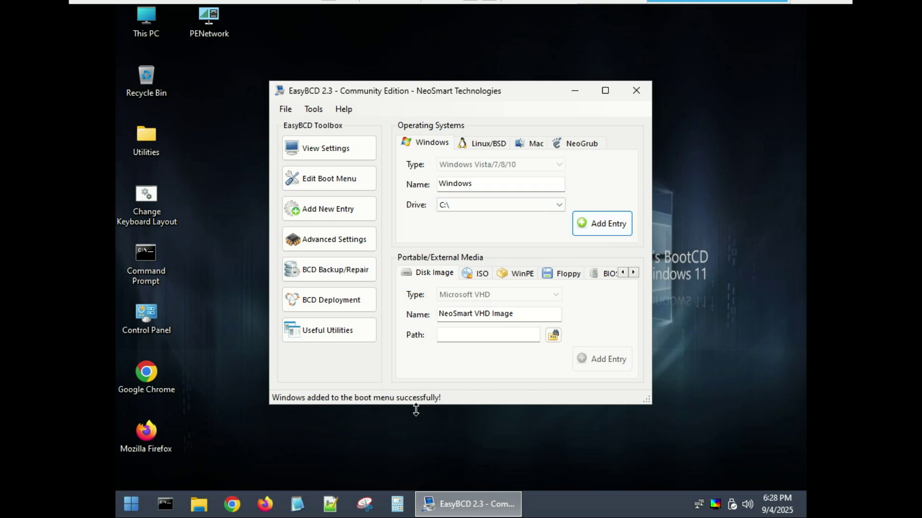
# Make Microsoft Windows 11 x64 Edition the default boot entry and save the boot menu settings
pyautogui.click(329, 178)
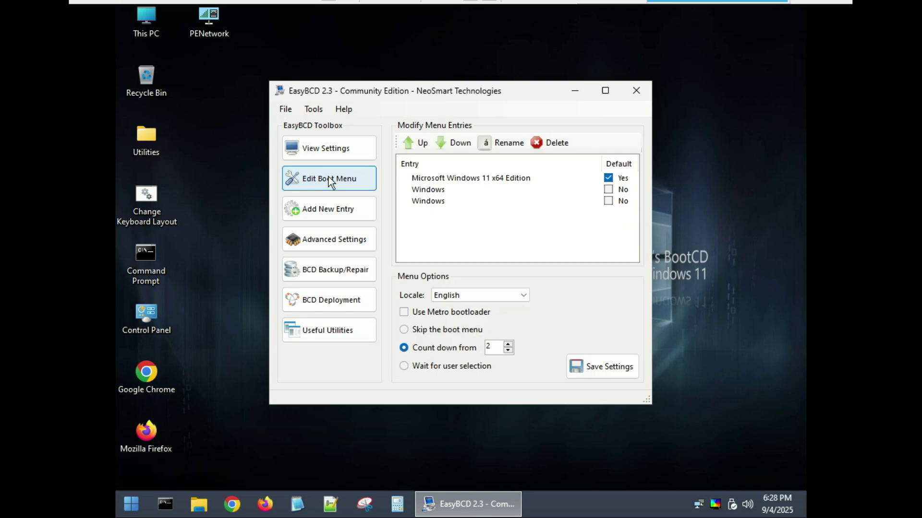
pyautogui.click(438, 182)
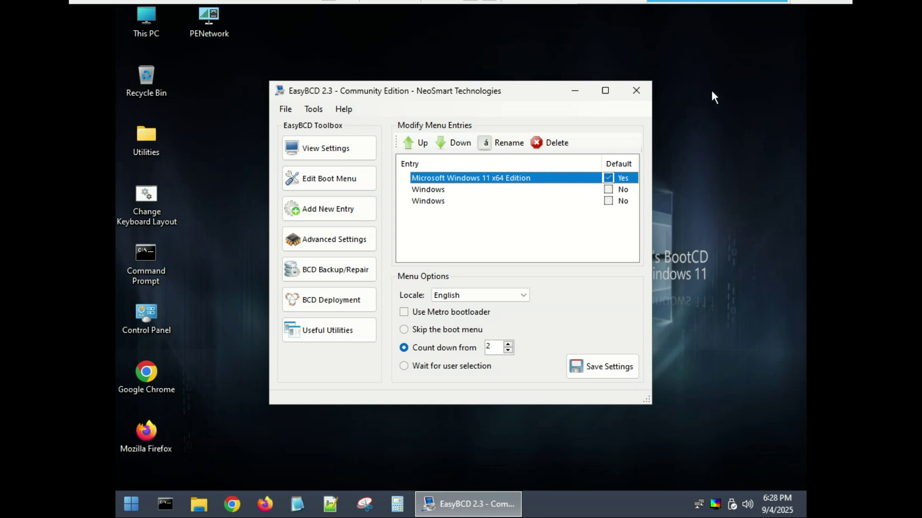
pyautogui.click(602, 368)
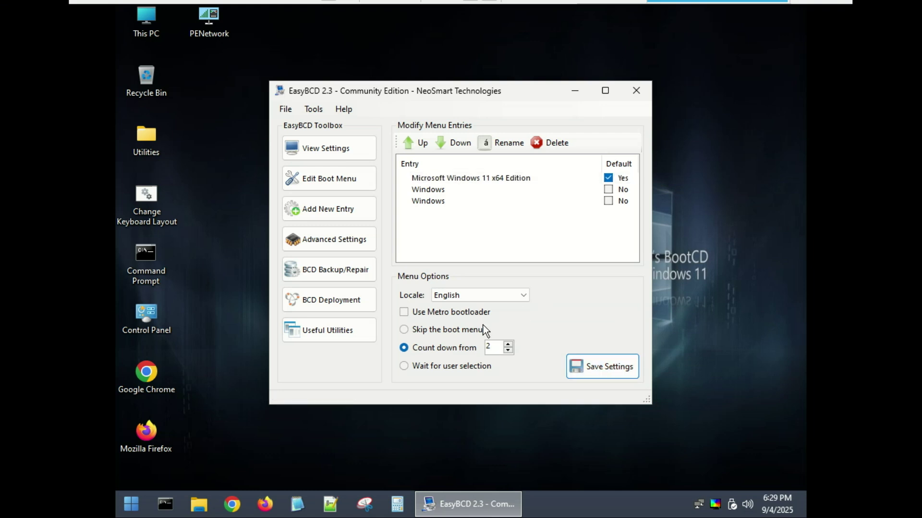
# Restart the PC into Windows 11 and dismiss the lock screen to reach the password sign-in
pyautogui.click(131, 504)
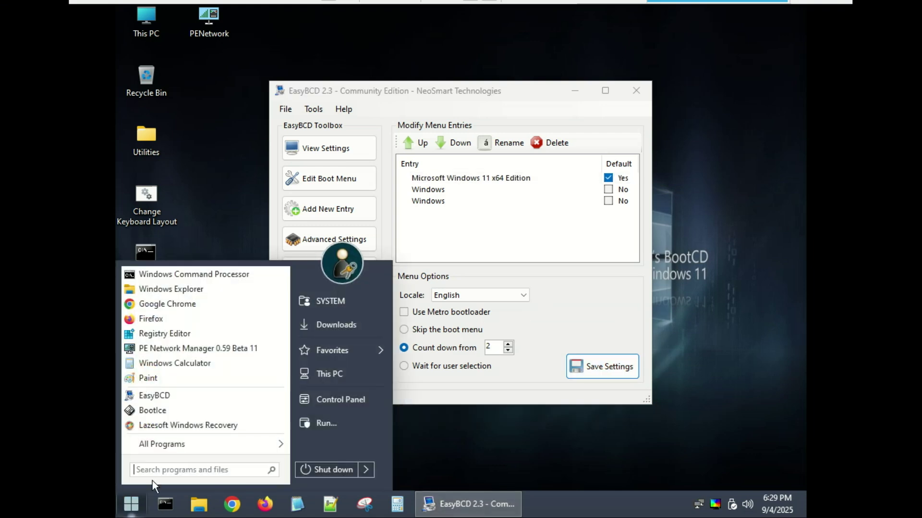
pyautogui.moveTo(364, 465)
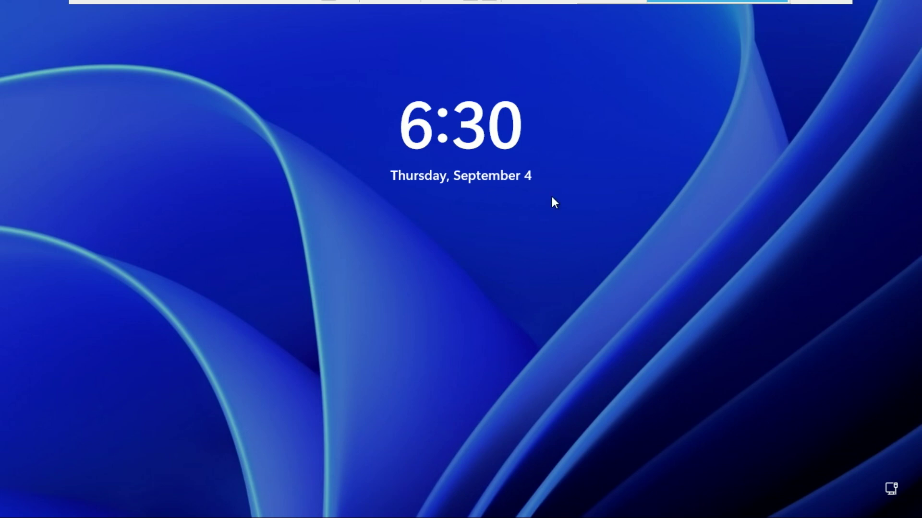
pyautogui.click(553, 214)
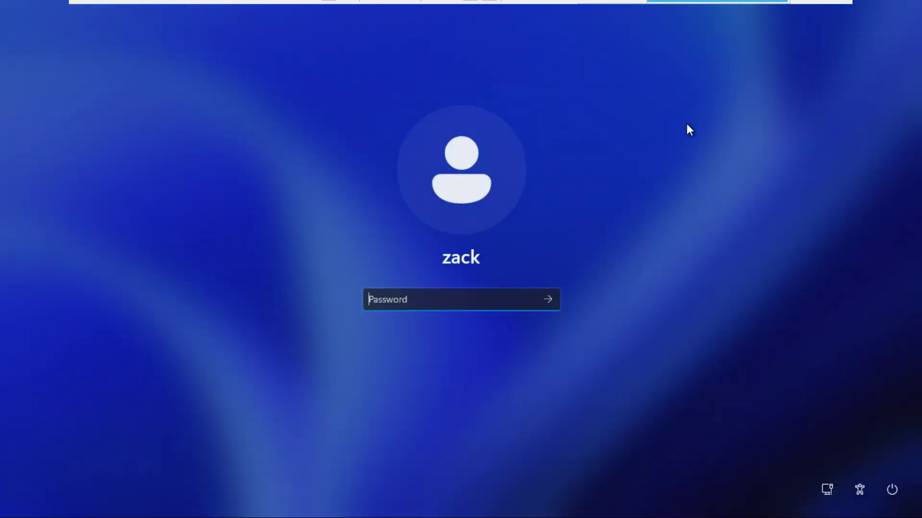